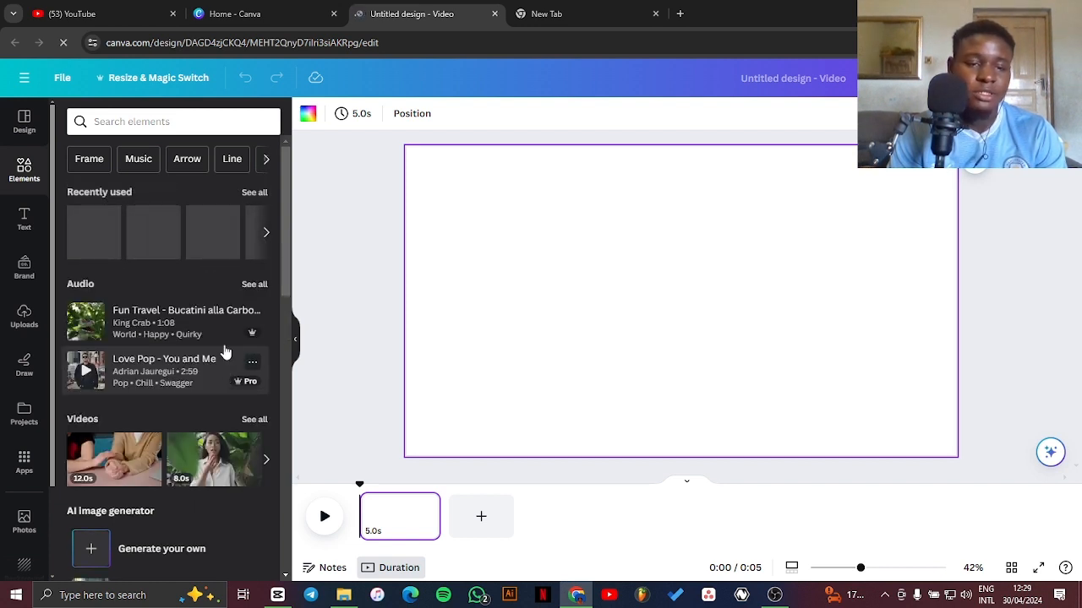
# - Search the graphics for "boy" and place the boy in the panda T-shirt near the centre of the page
pyautogui.click(132, 121)
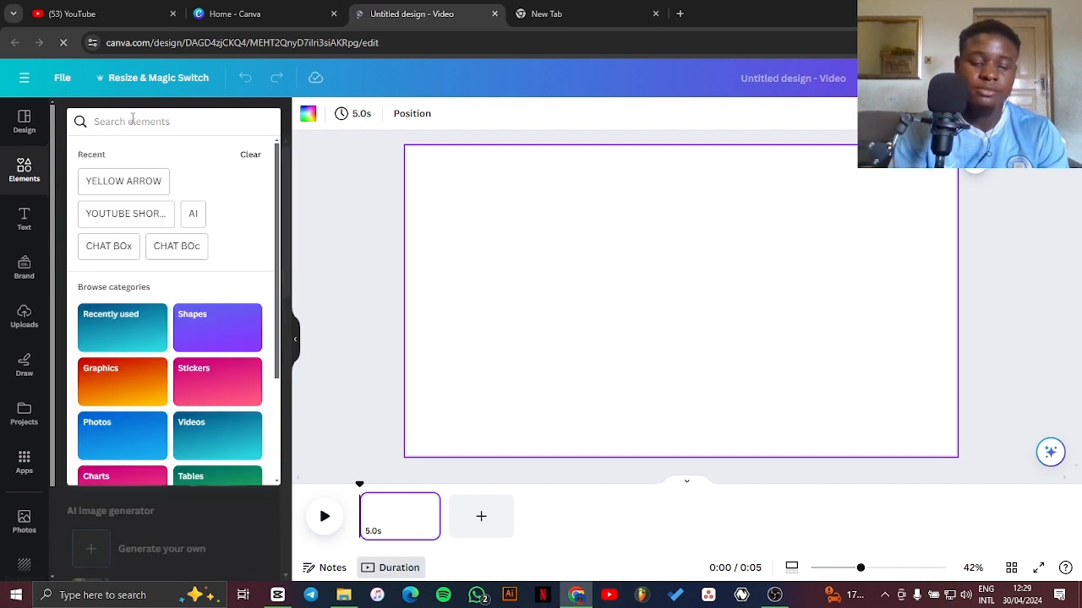
pyautogui.write('boy')
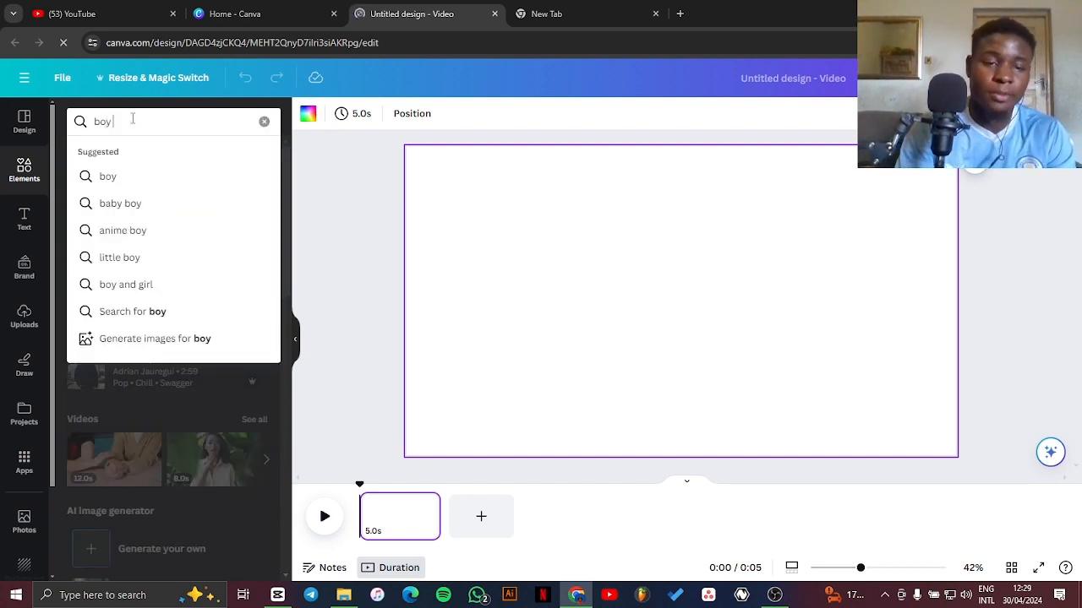
pyautogui.press('Return')
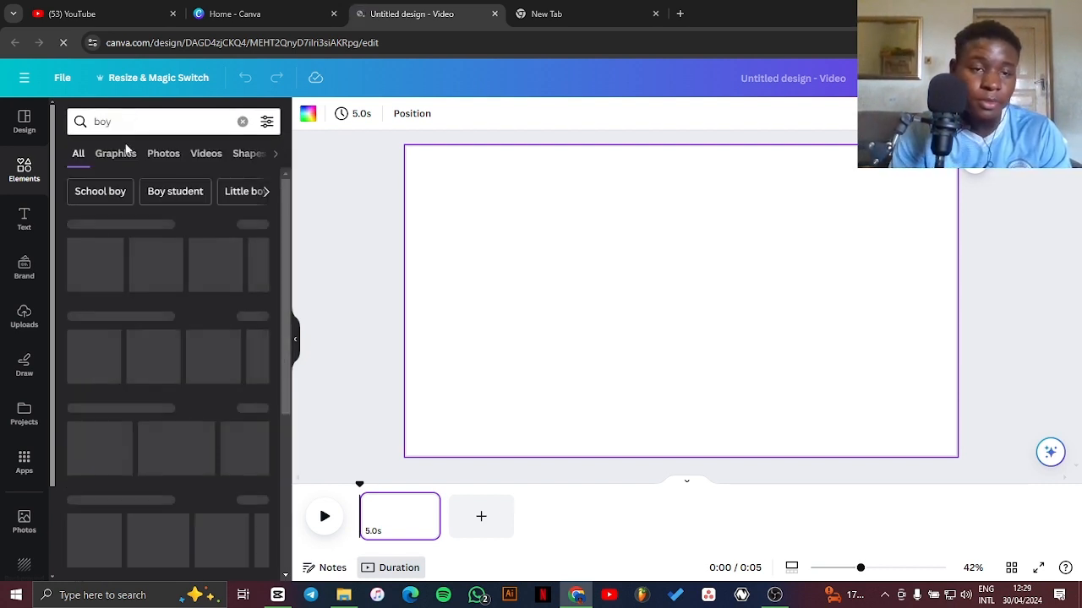
pyautogui.click(117, 166)
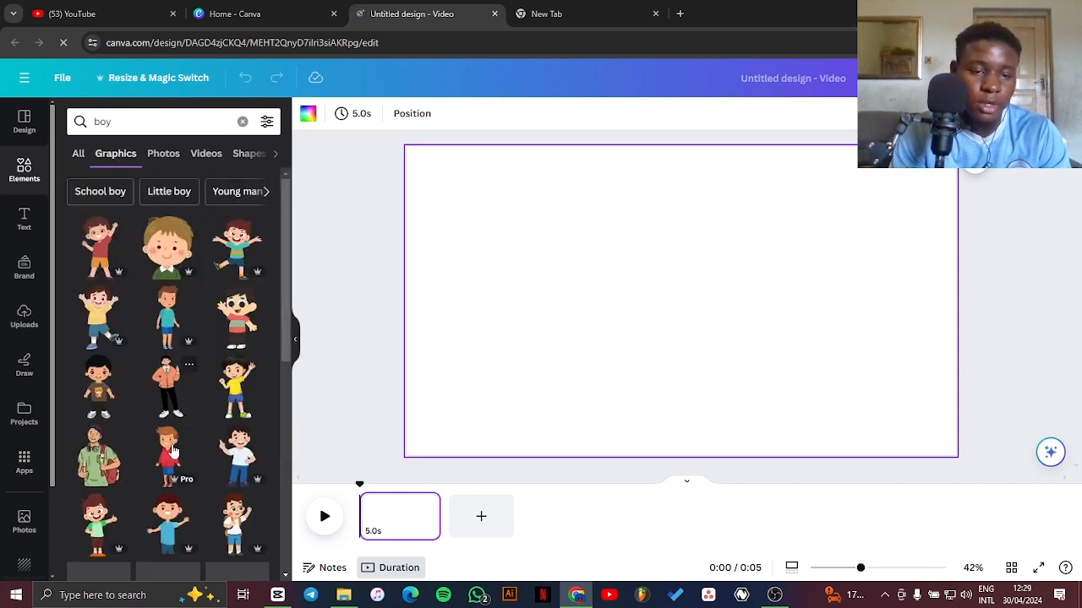
pyautogui.scroll(-3, 174, 448)
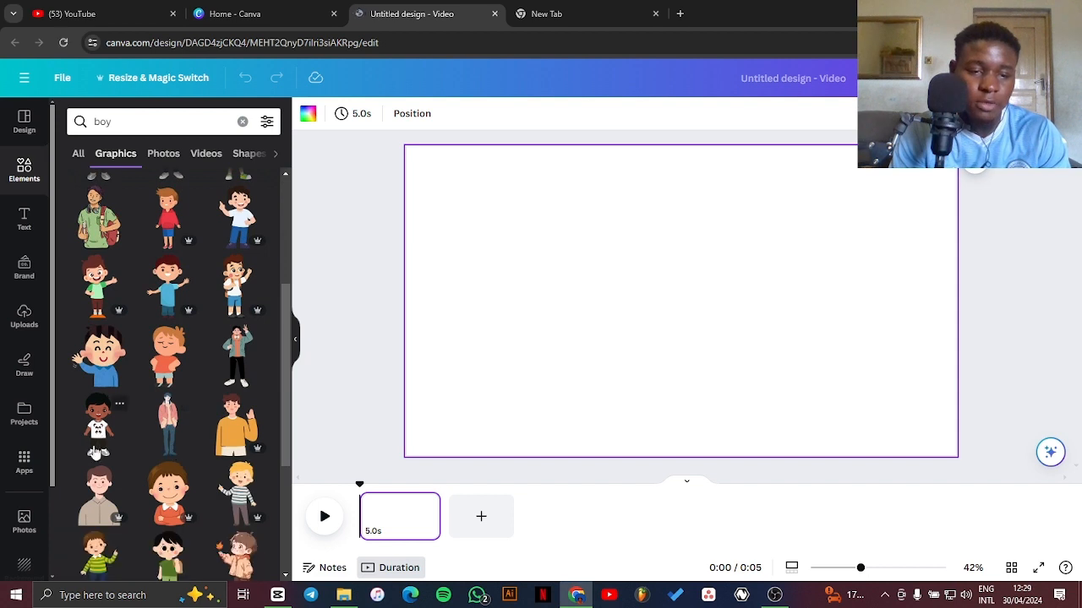
pyautogui.click(98, 427)
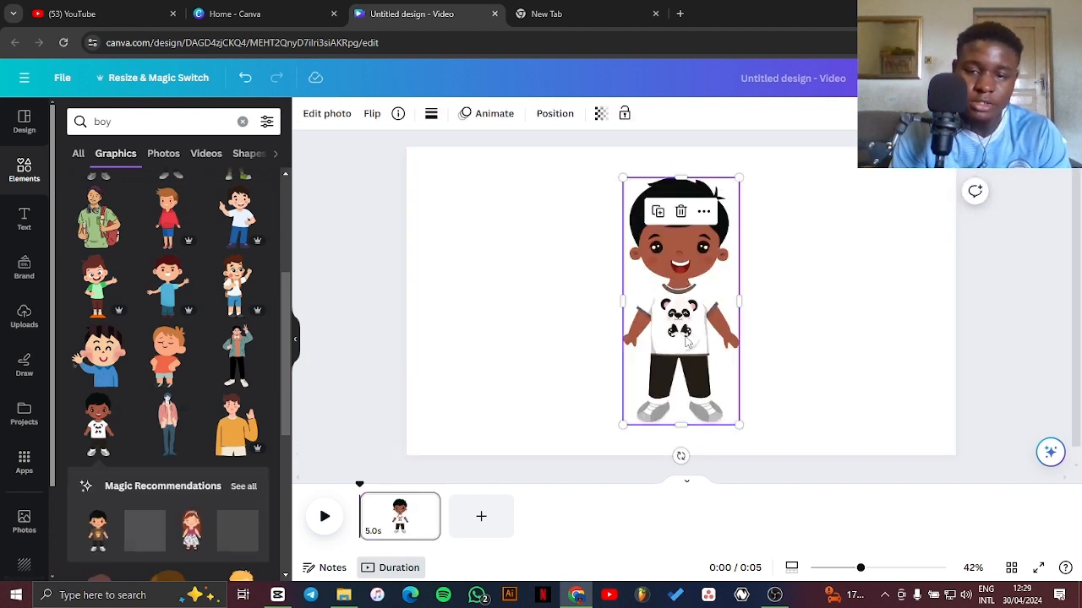
pyautogui.moveTo(685, 335)
pyautogui.mouseDown()
pyautogui.moveTo(671, 335)
pyautogui.moveTo(681, 331)
pyautogui.mouseUp()
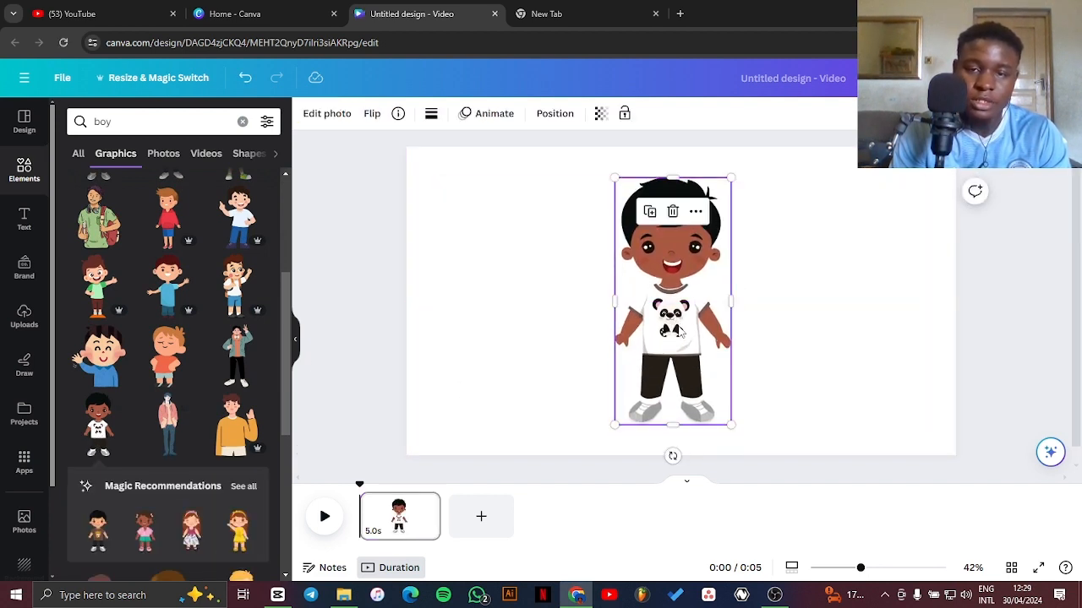
# - Apply the Rotate motion effect to the boy graphic and preview the animation
pyautogui.click(486, 113)
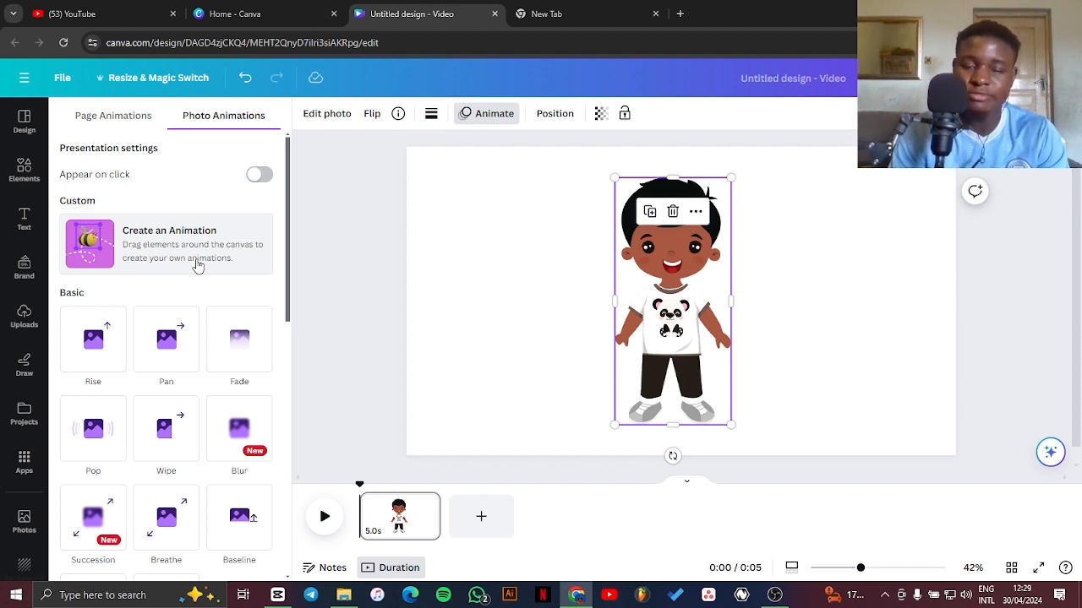
pyautogui.scroll(-1, 160, 435)
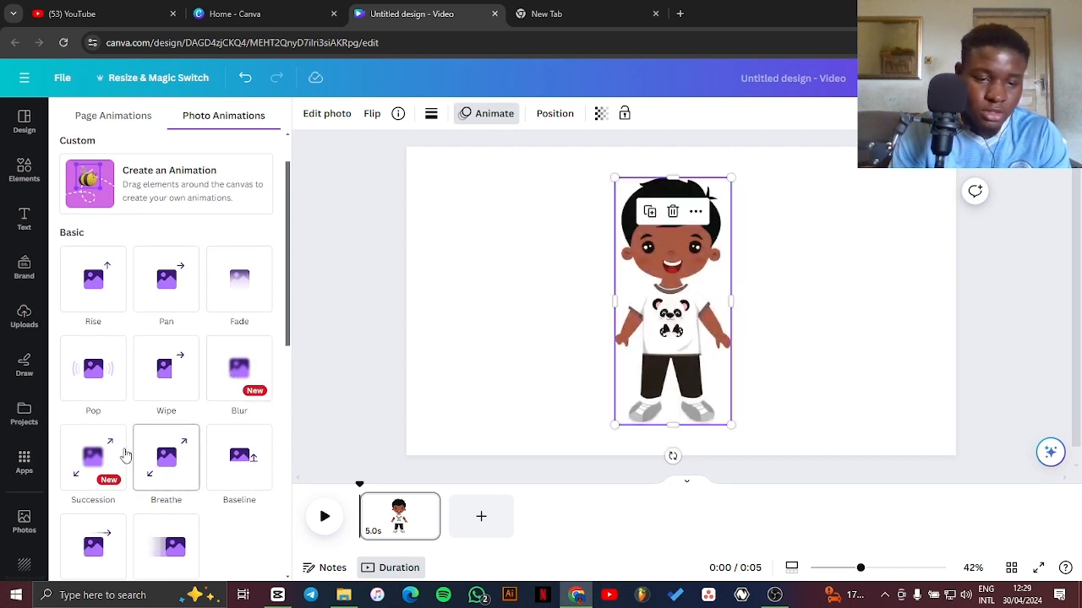
pyautogui.scroll(-2, 181, 459)
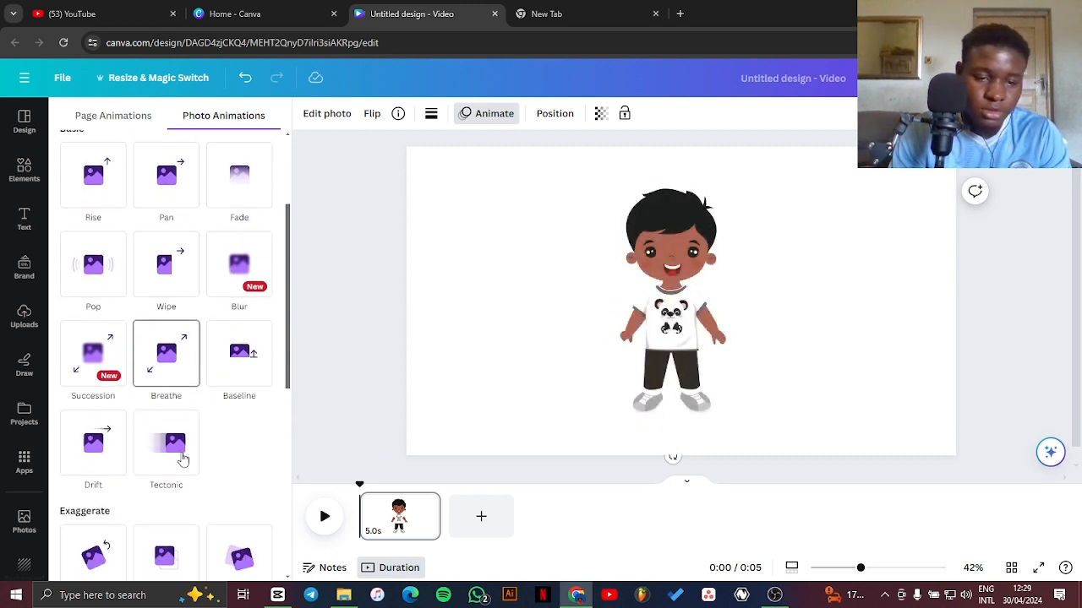
pyautogui.scroll(-5, 180, 458)
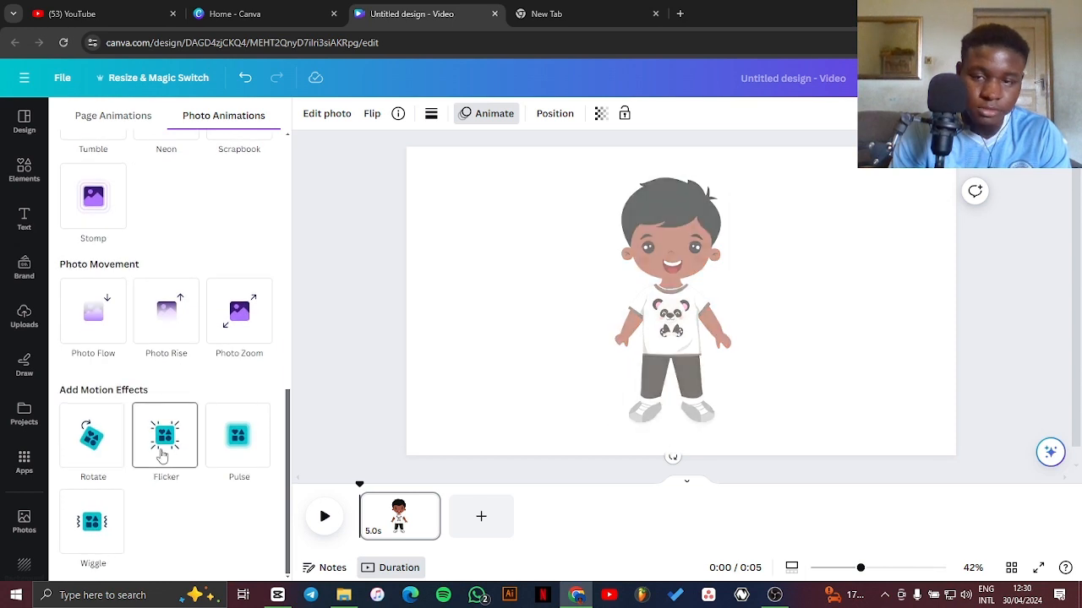
pyautogui.click(93, 444)
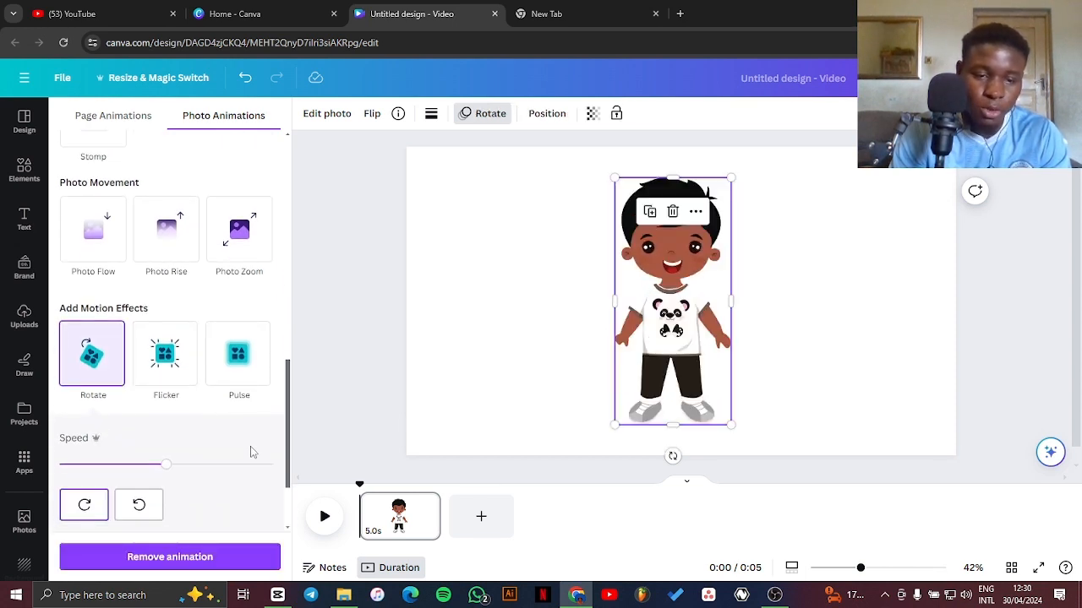
pyautogui.click(359, 403)
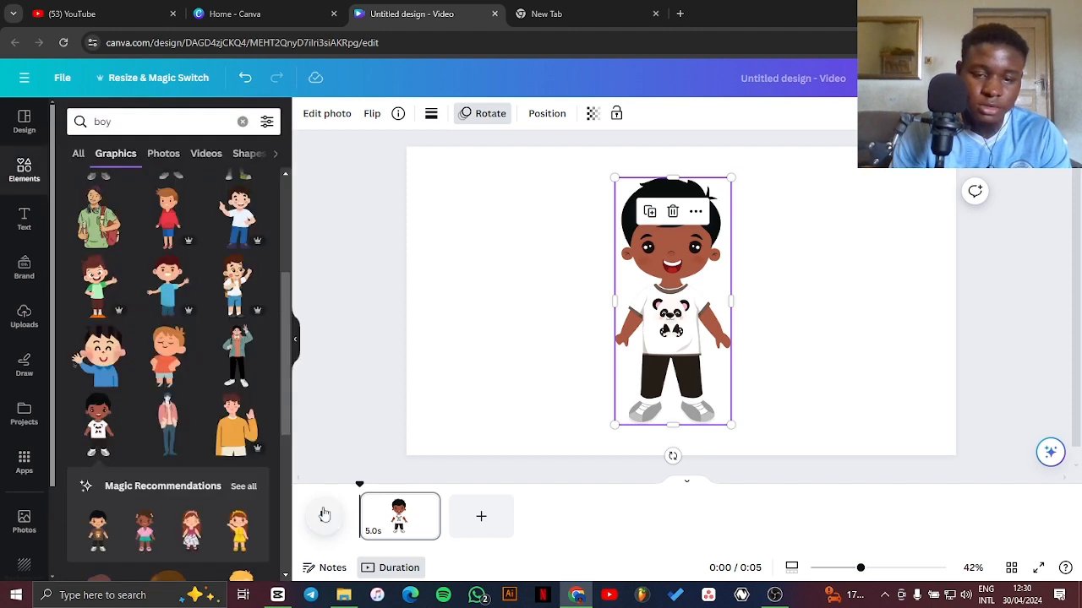
pyautogui.click(324, 516)
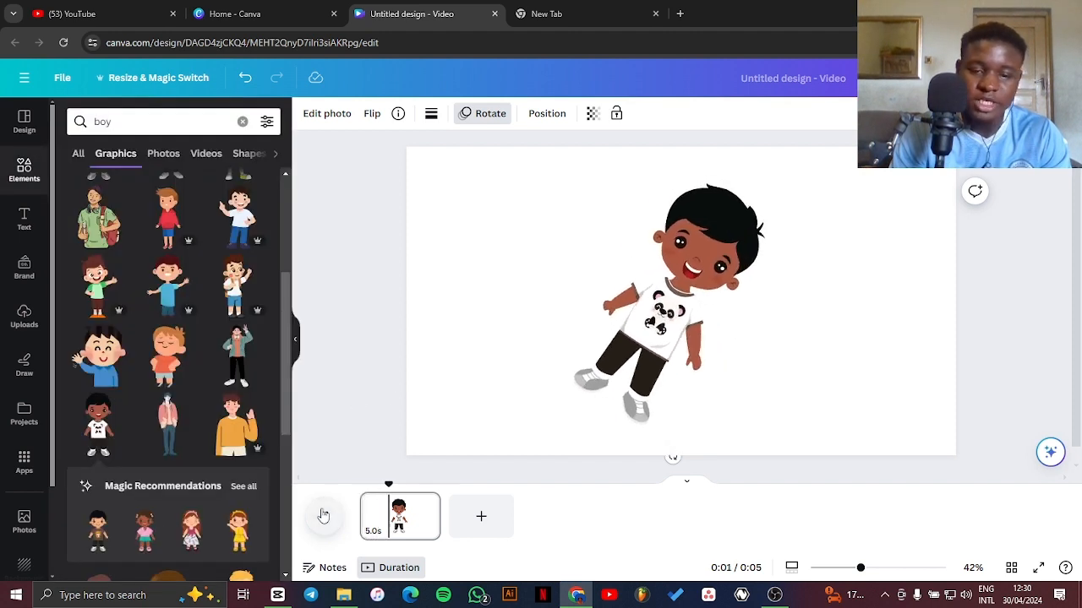
pyautogui.click(474, 239)
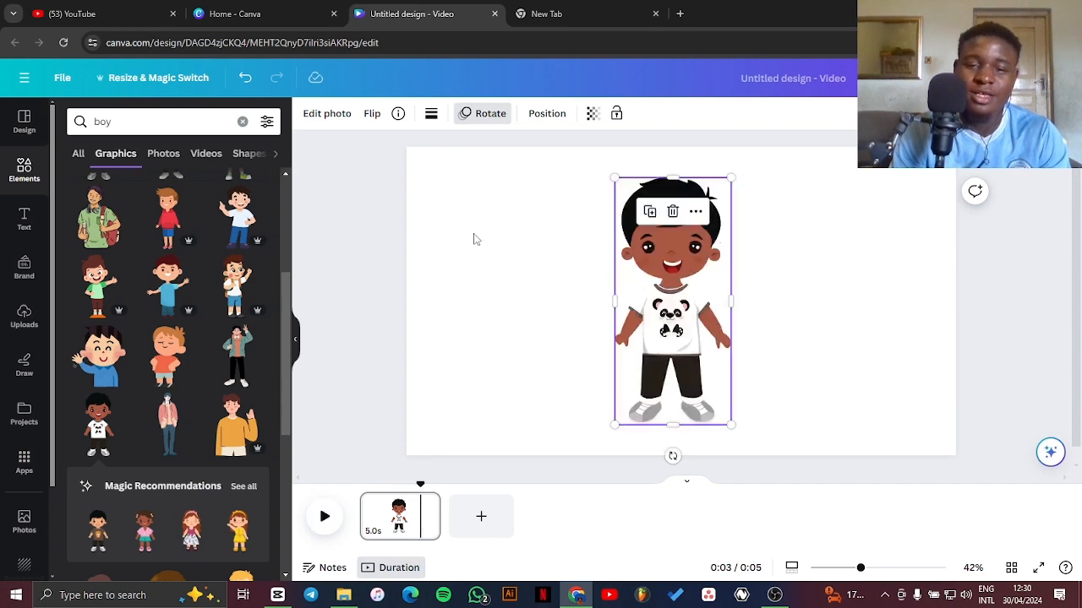
# - Set the page background to the solid medium-light green default colour and play the video
pyautogui.click(474, 239)
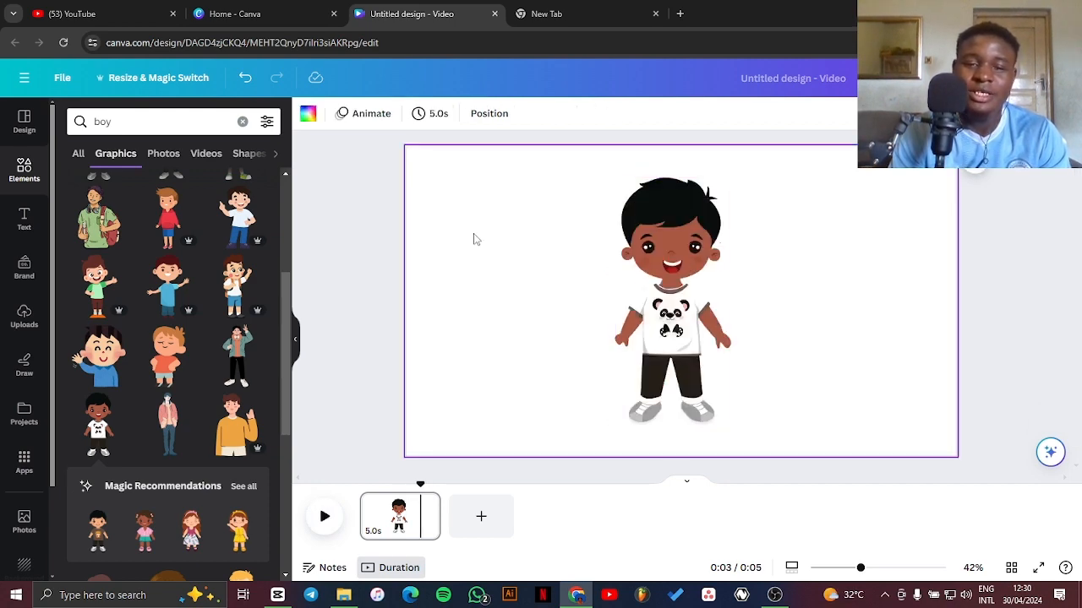
pyautogui.click(307, 118)
pyautogui.scroll(-5, 102, 481)
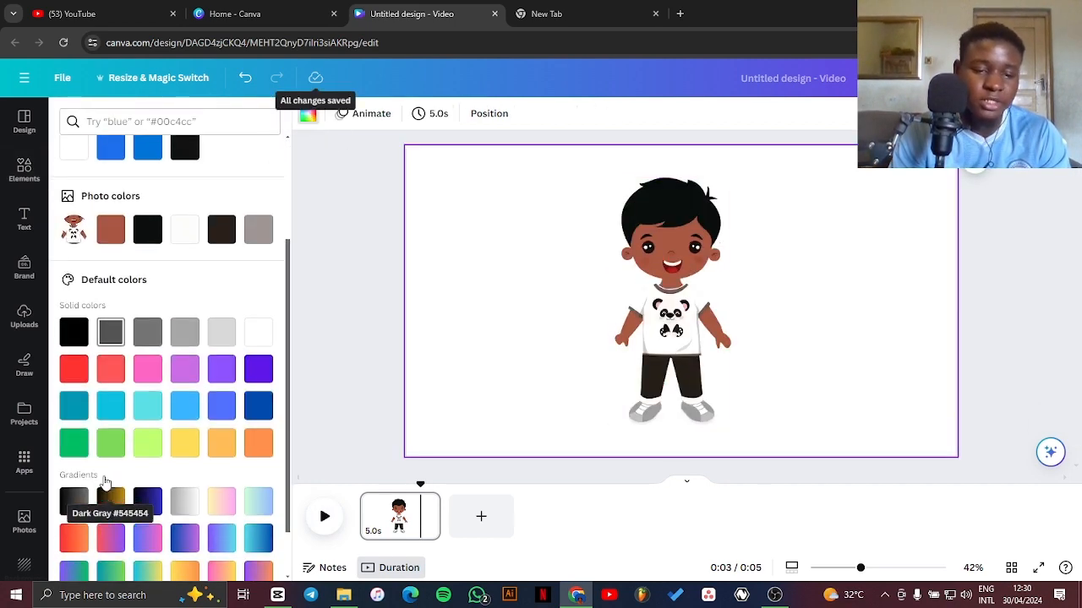
pyautogui.click(110, 382)
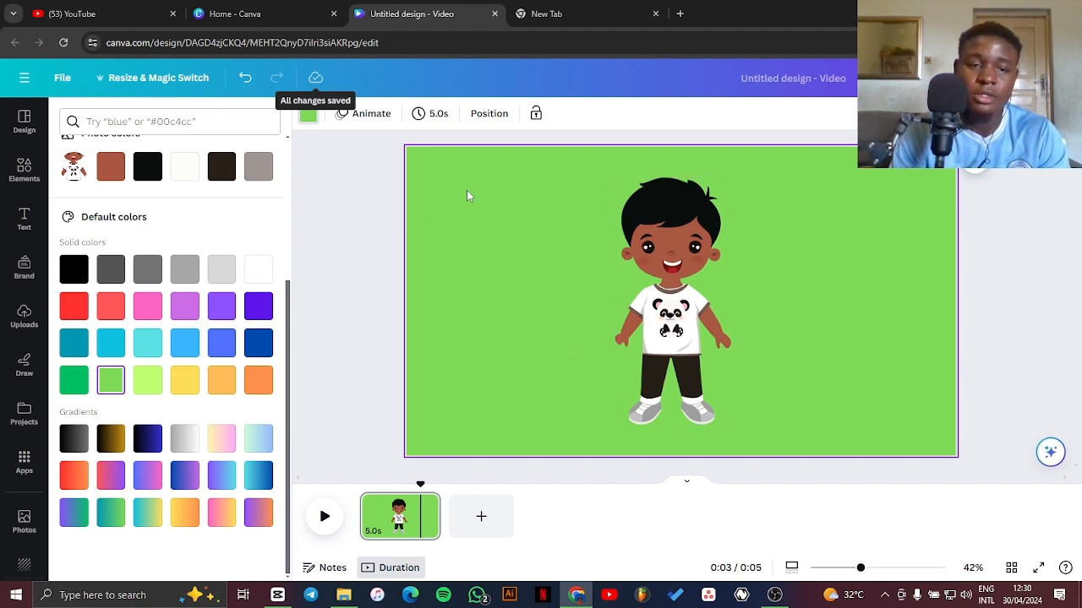
pyautogui.click(321, 524)
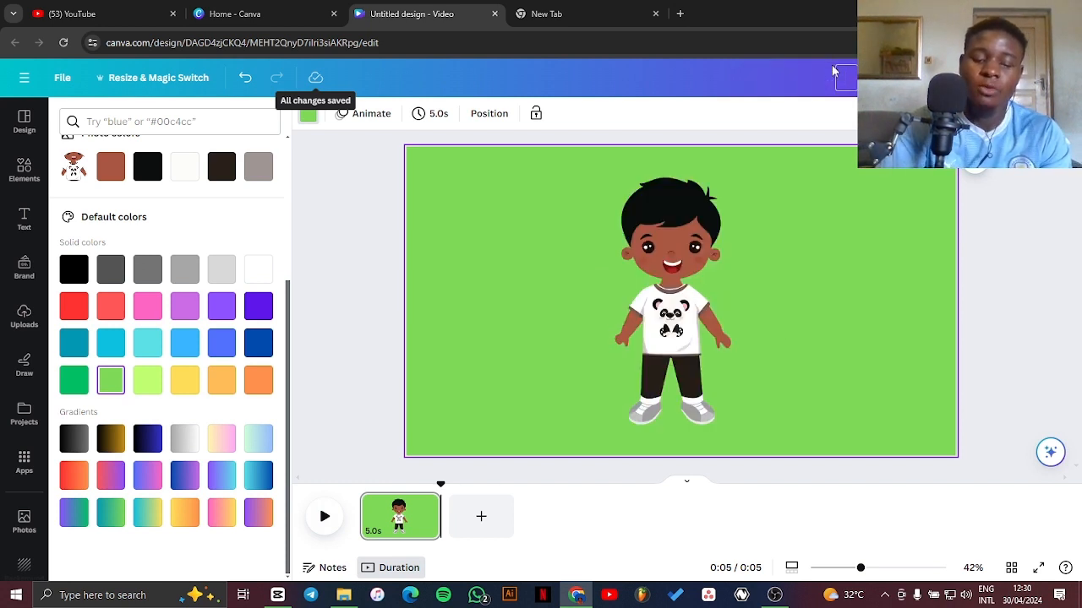
# - Rename the design as rotate_bwayyy
pyautogui.write('rotate')
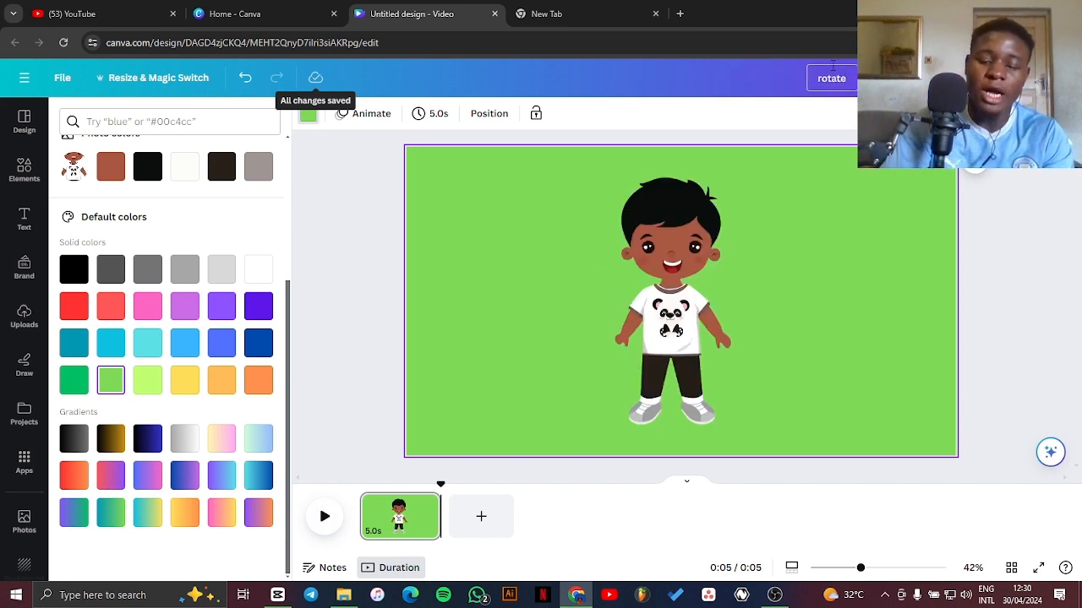
pyautogui.write(' bwayyy')
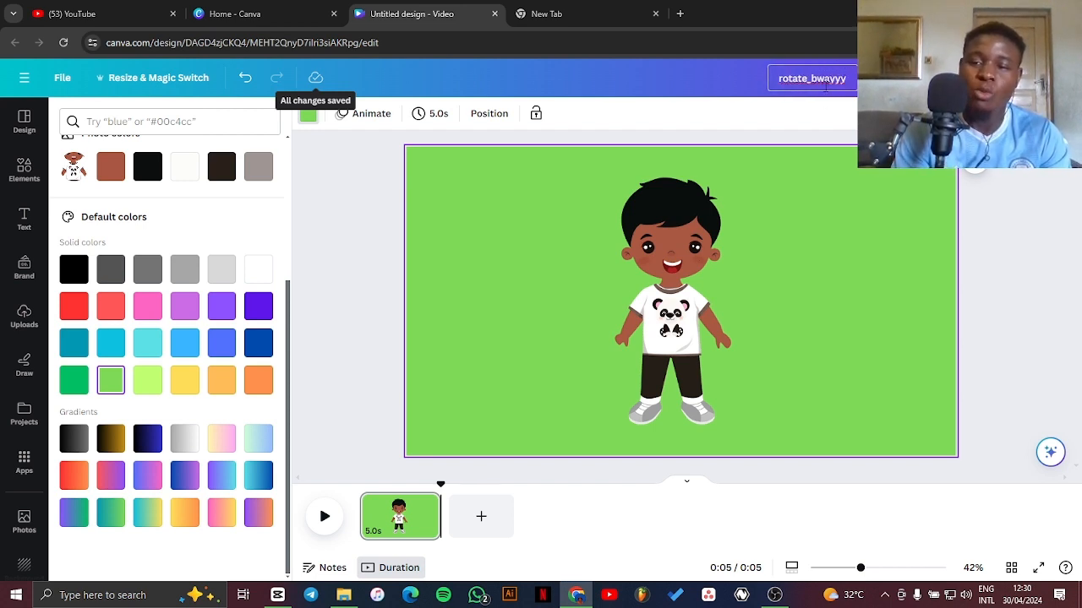
pyautogui.click(1005, 242)
# - Download the design as an MP4 video at 1080p (HD) quality
pyautogui.click(1044, 78)
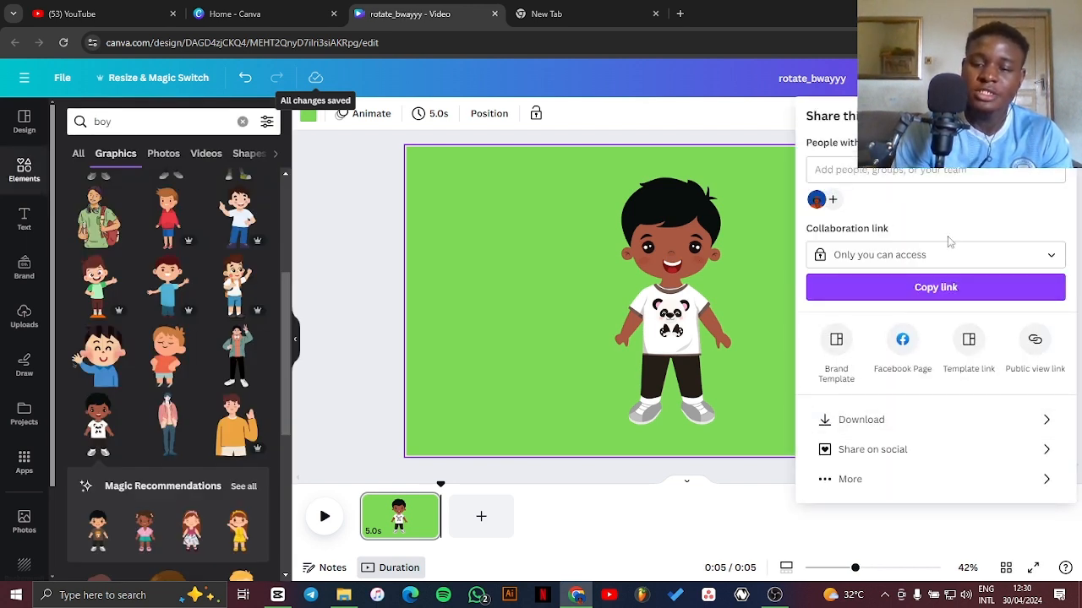
pyautogui.click(845, 422)
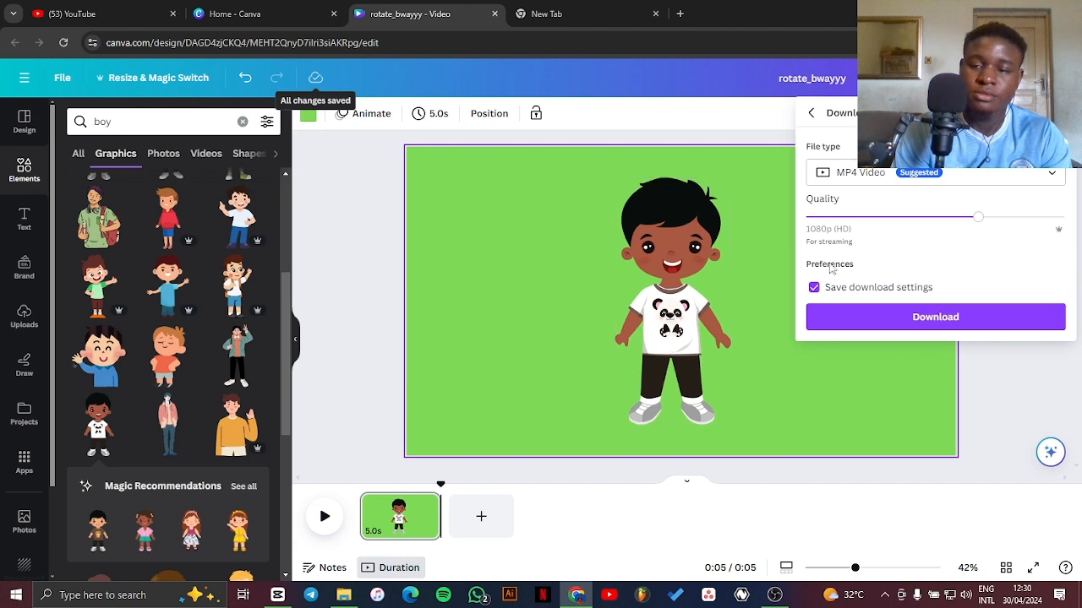
pyautogui.click(920, 173)
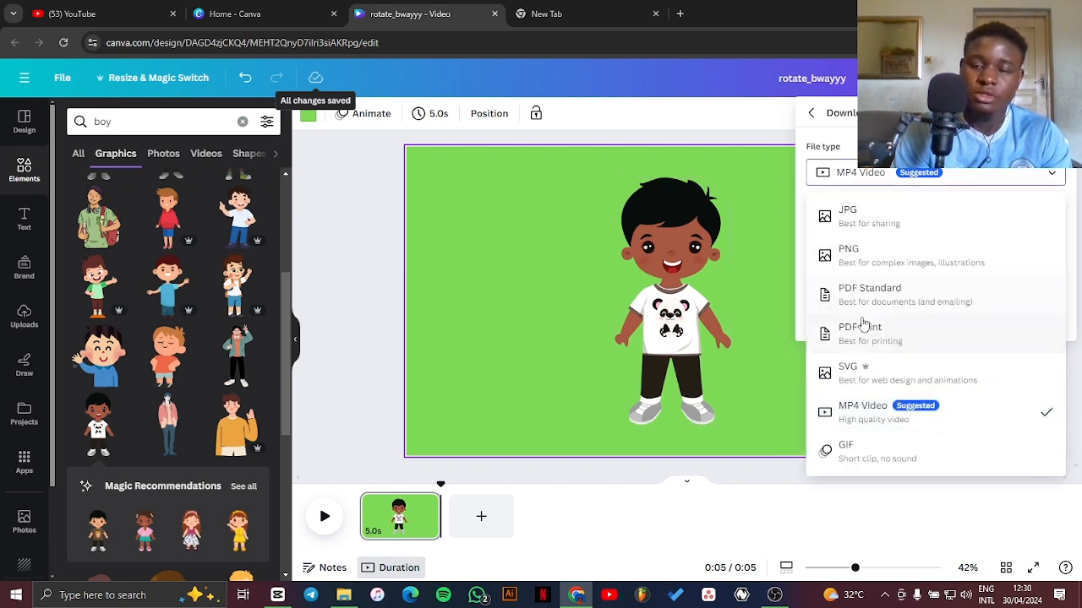
pyautogui.click(868, 422)
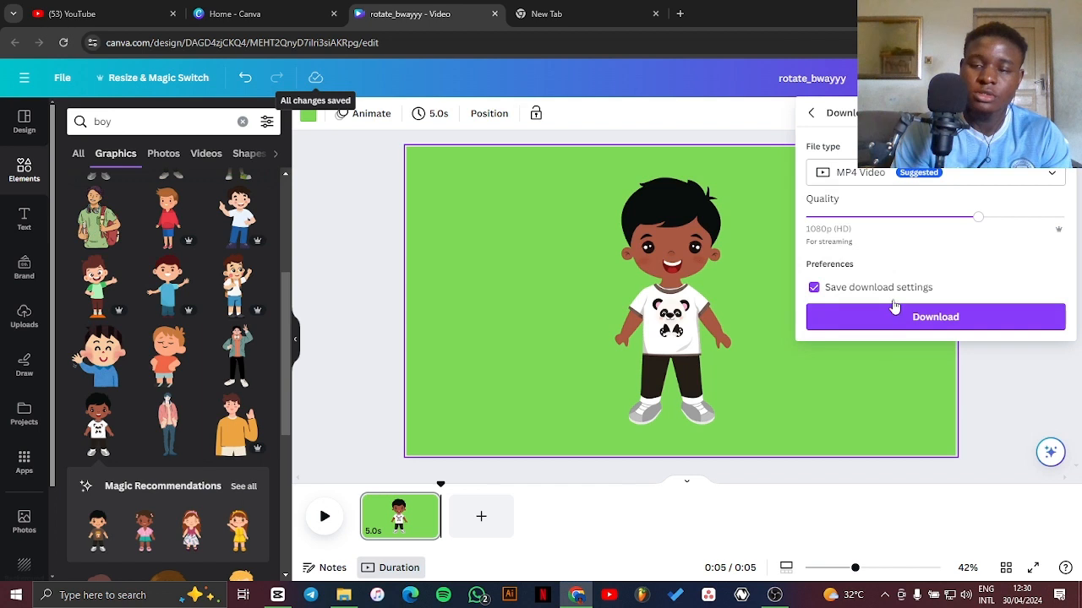
pyautogui.click(861, 215)
pyautogui.click(813, 216)
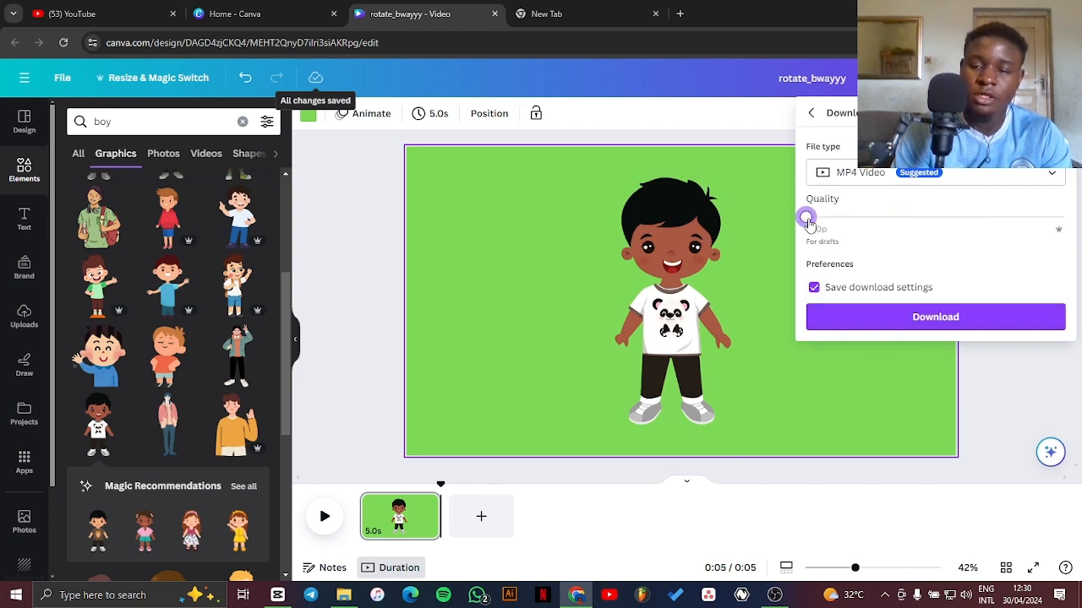
pyautogui.moveTo(873, 224); pyautogui.dragTo(949, 225)
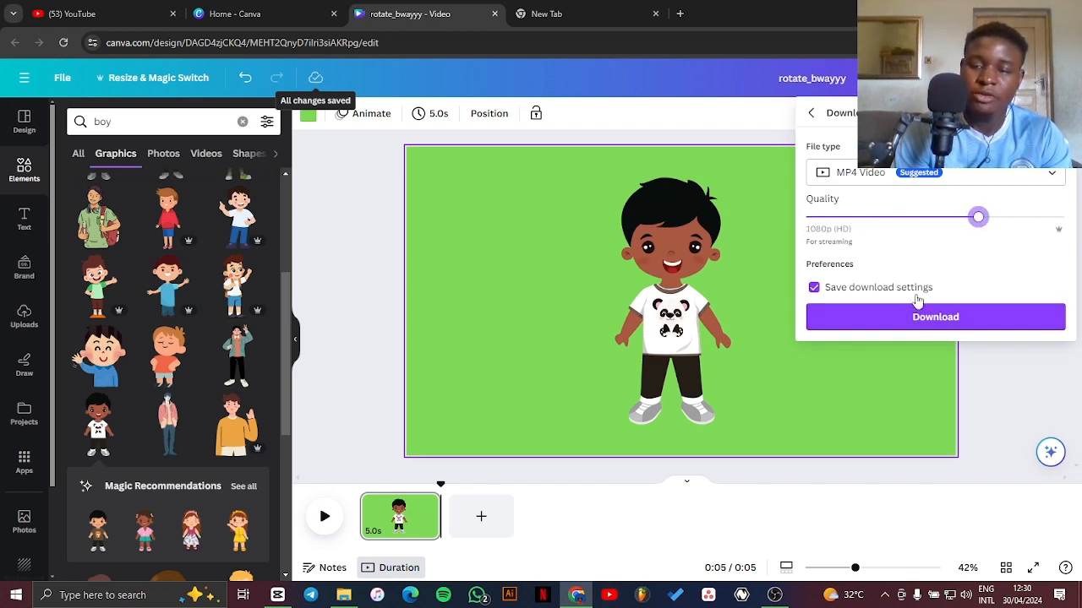
pyautogui.click(933, 319)
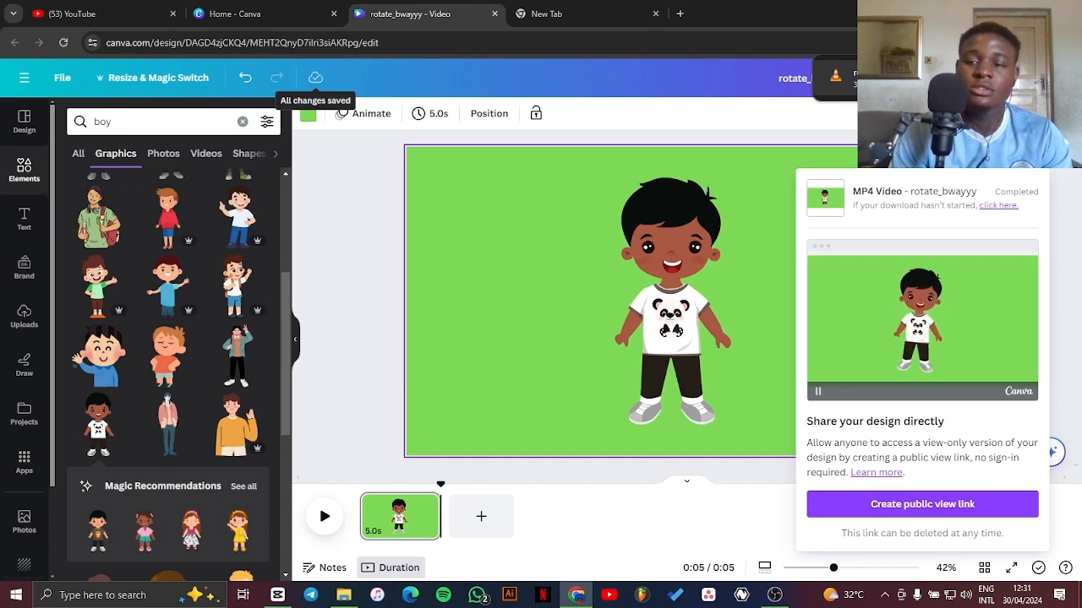
# - Open the Downloads folder and add the rotate_bwayyy video to the timeline of the CapCut project 0430
pyautogui.click(1006, 78)
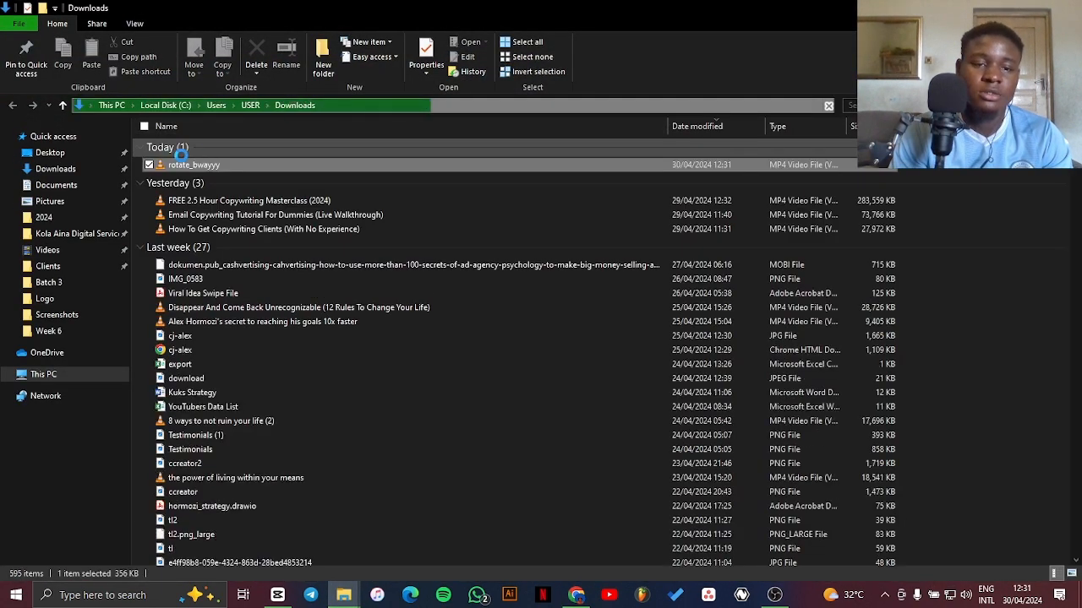
pyautogui.moveTo(205, 166); pyautogui.dragTo(208, 479)
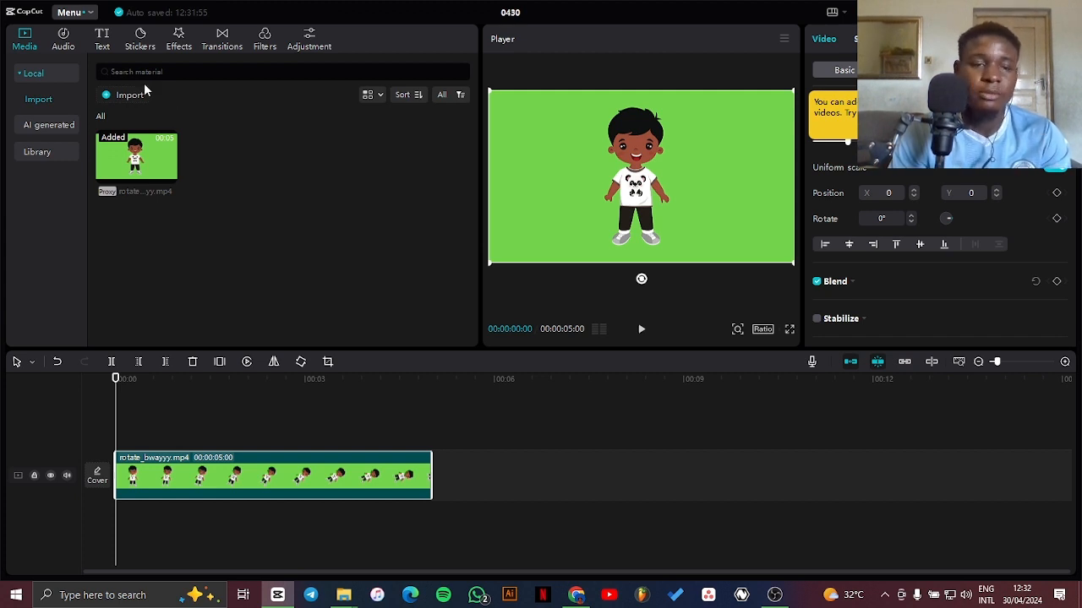
# - Import test2 from the Week 6 folder and place it on a track above rotate_bwayyy.mp4, starting at 00:00
pyautogui.click(124, 95)
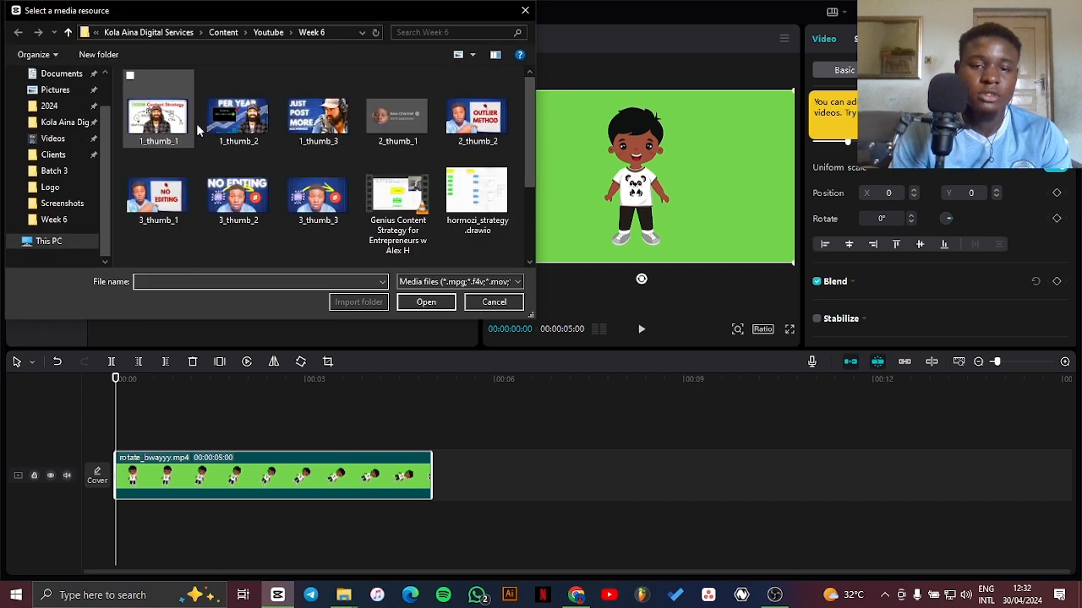
pyautogui.scroll(-1, 530, 134)
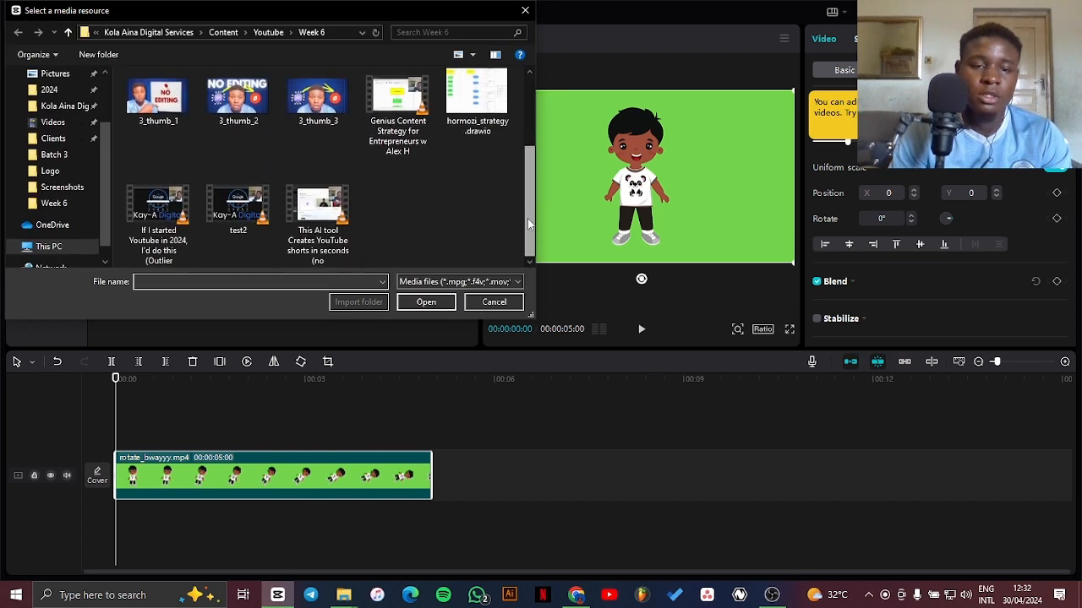
pyautogui.doubleClick(237, 213)
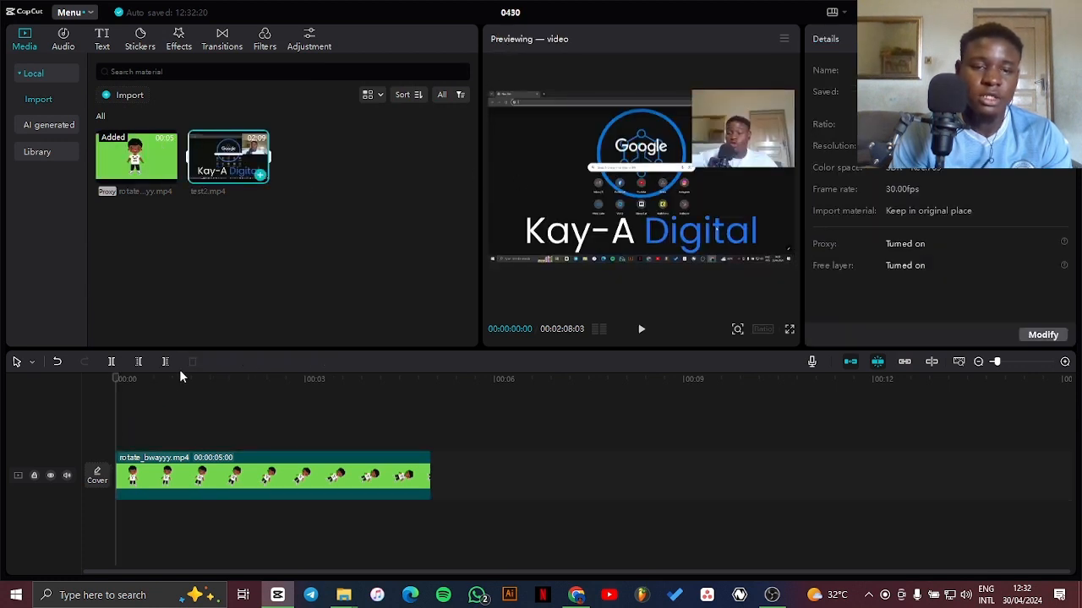
pyautogui.moveTo(181, 377); pyautogui.dragTo(118, 439)
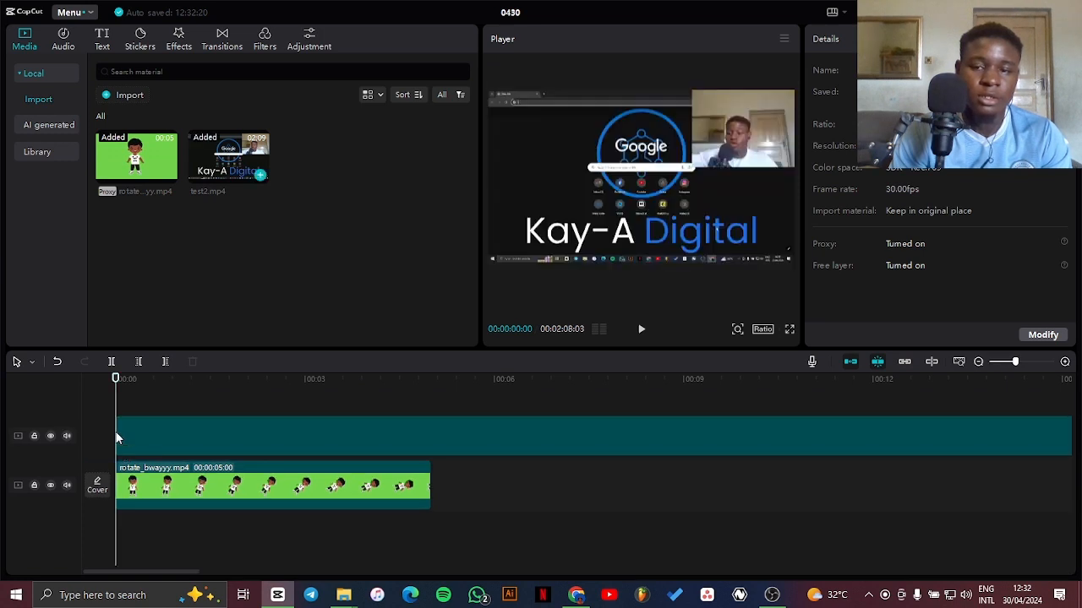
# - Split test2.mp4 at 00:00:05:00, where rotate_bwayyy.mp4 ends, and delete the remainder after the cut
pyautogui.click(430, 379)
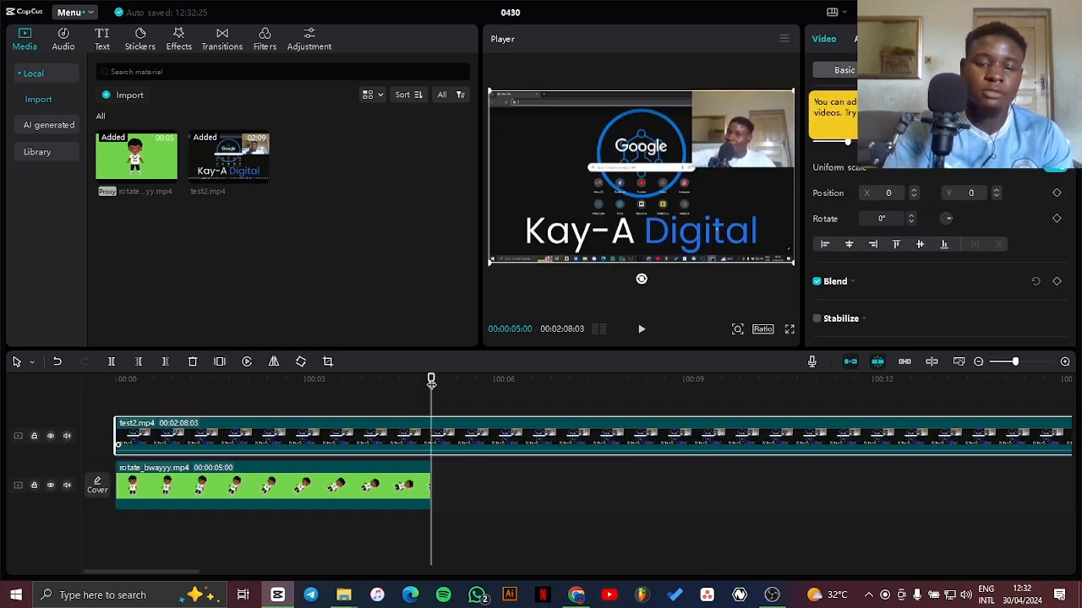
pyautogui.hotkey('ctrl', 'b')
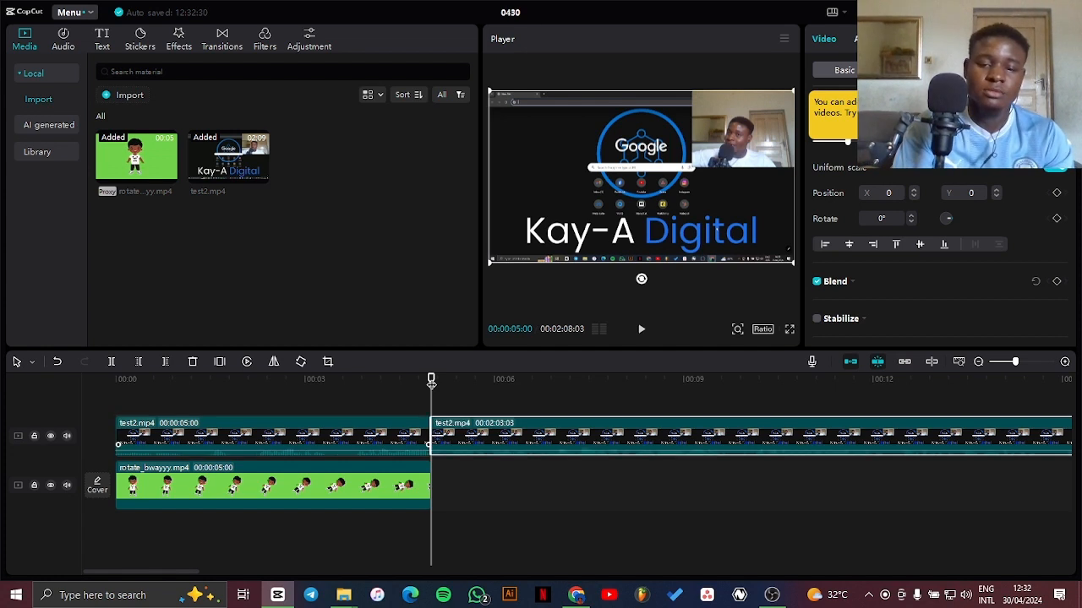
pyautogui.press('Delete')
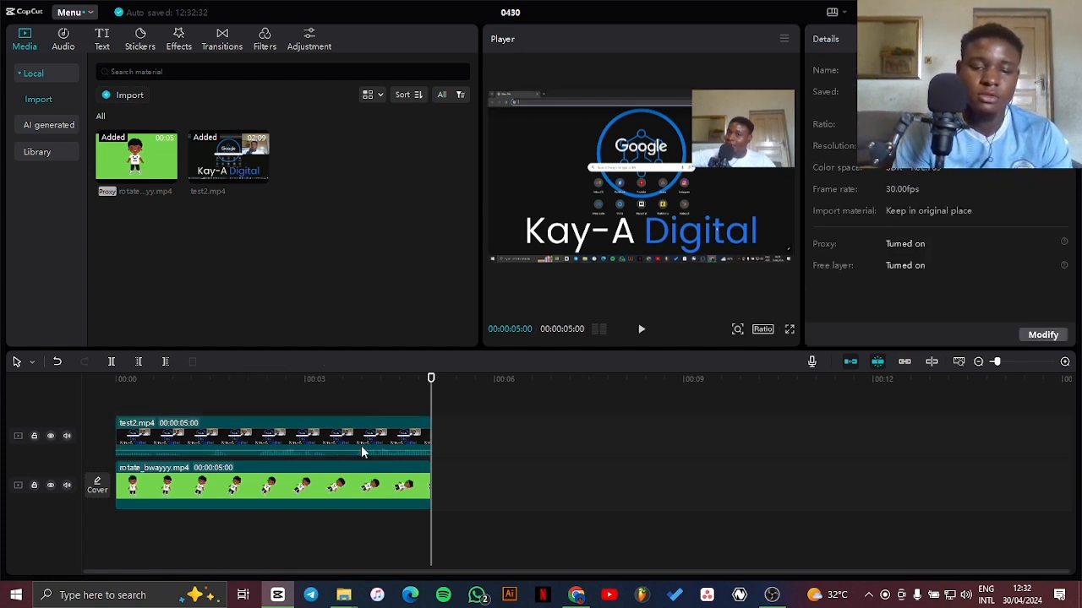
# - Move rotate_bwayyy.mp4 to the track above test2.mp4 and play the timeline from the start to check the layering
pyautogui.moveTo(362, 471); pyautogui.dragTo(362, 398)
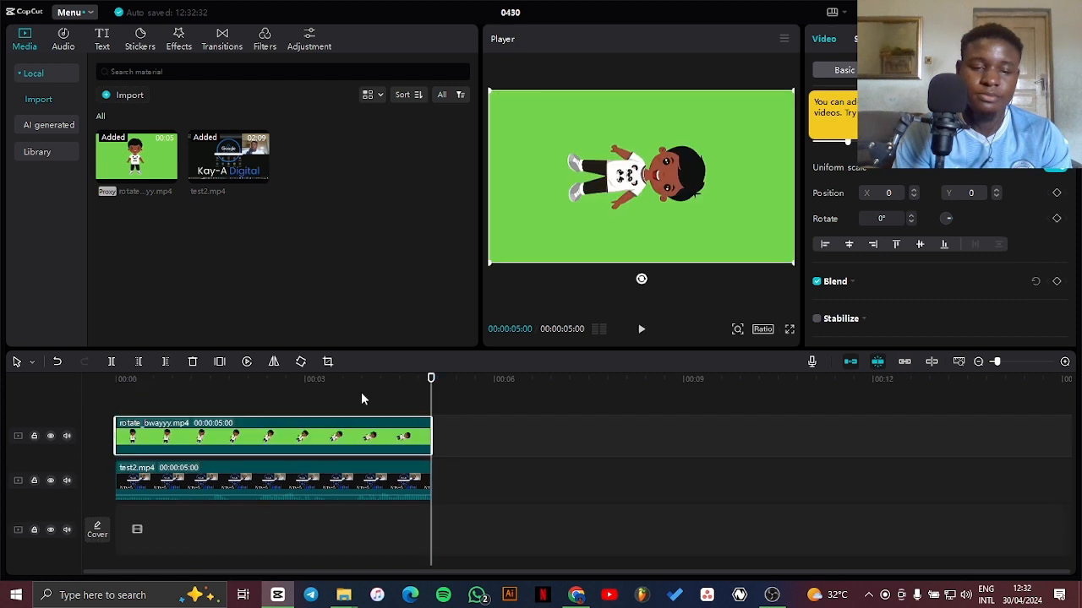
pyautogui.press('Home')
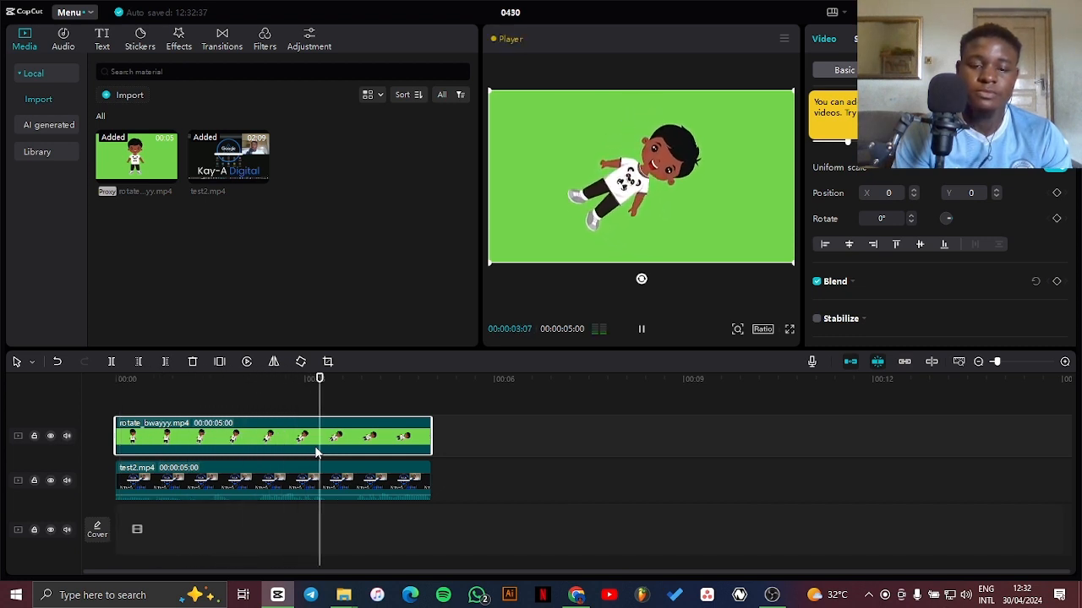
pyautogui.press('space')
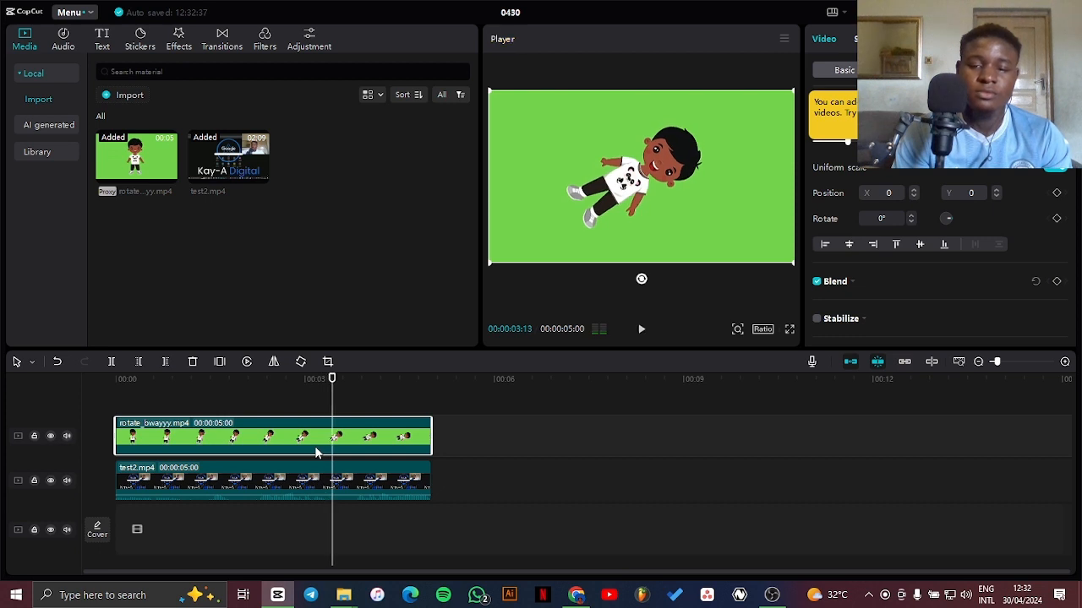
pyautogui.press('Home')
pyautogui.press('space')
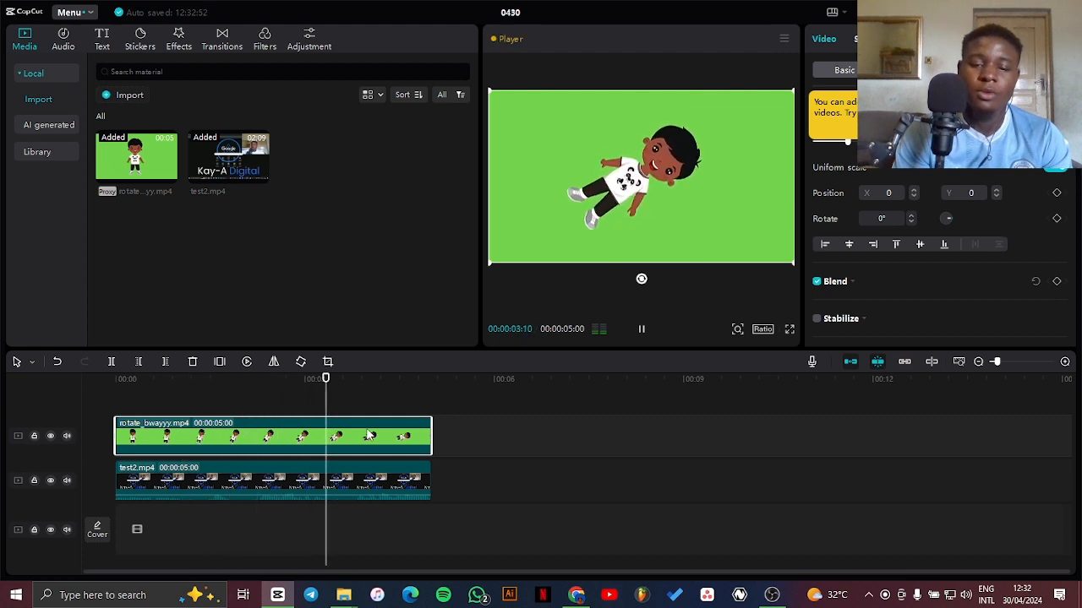
pyautogui.press('space')
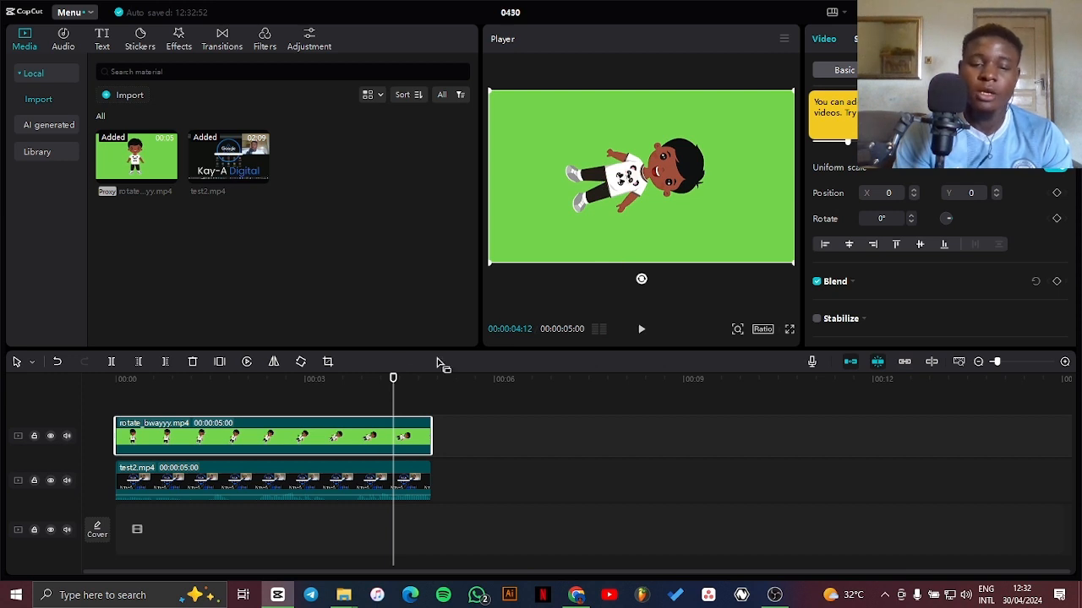
# - Enable Chroma key on rotate_bwayyy.mp4 and sample its green background, keying it out with a low strength
pyautogui.click(337, 379)
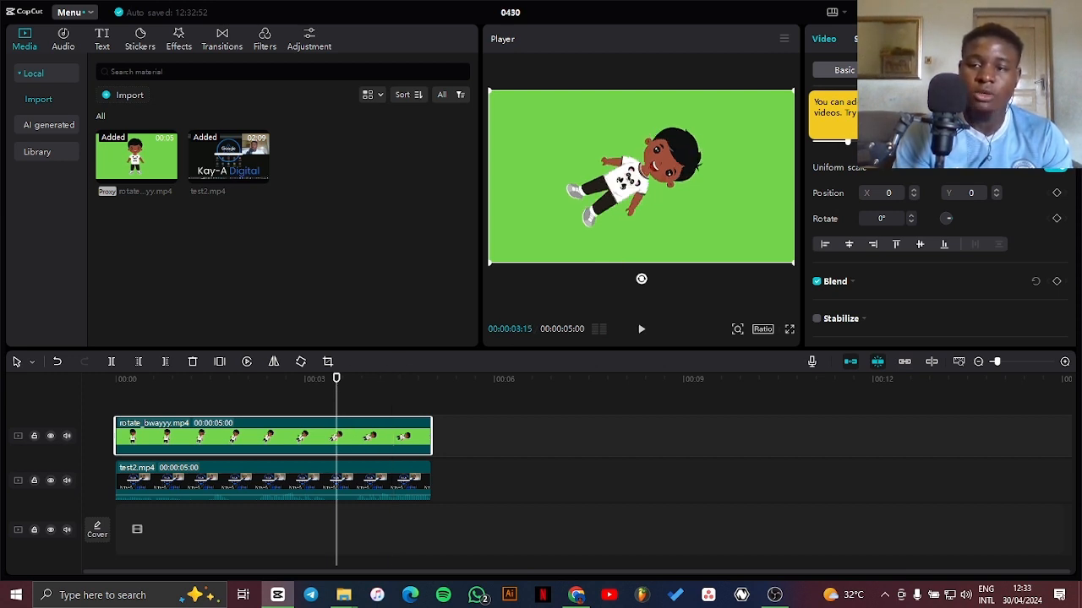
pyautogui.click(908, 70)
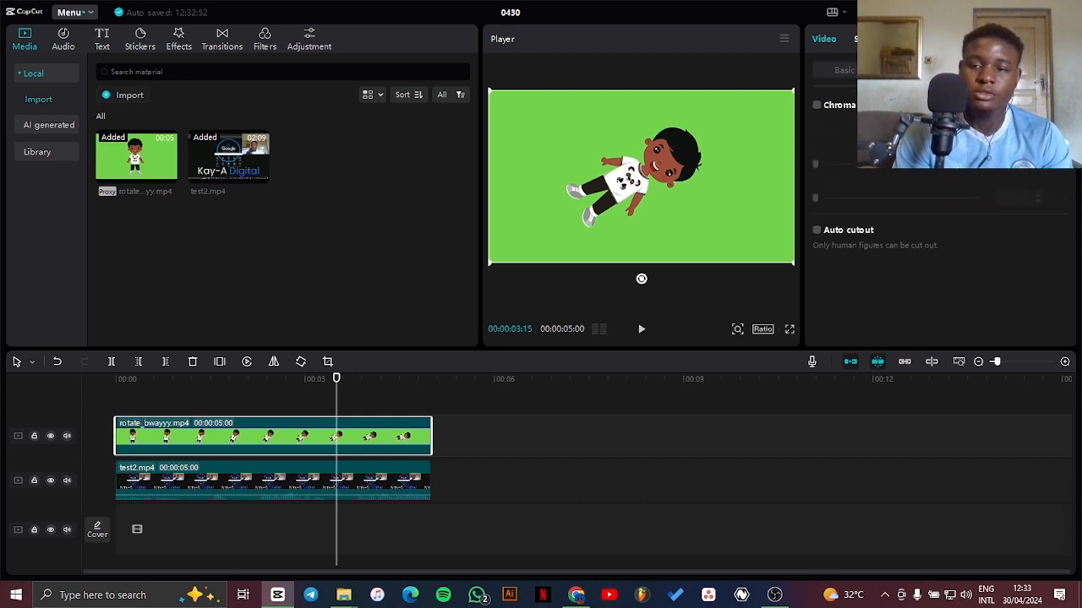
pyautogui.click(817, 105)
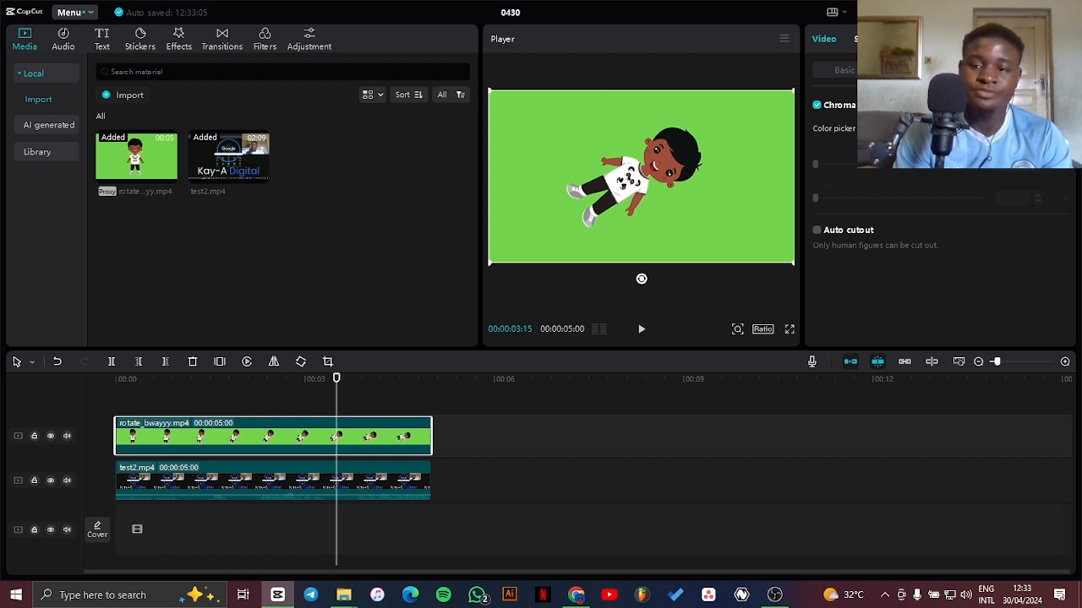
pyautogui.click(837, 162)
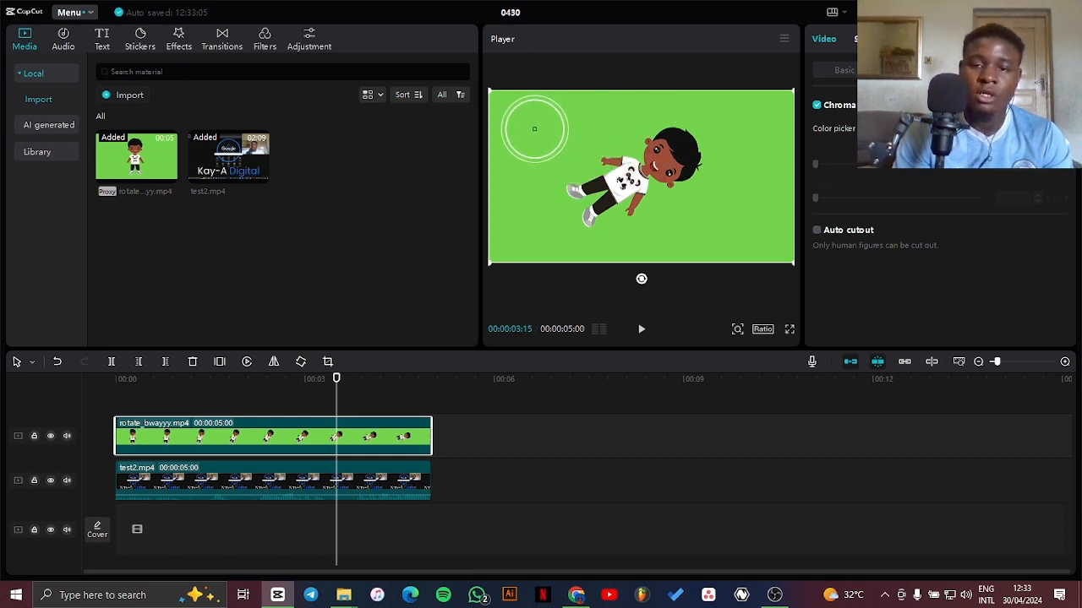
pyautogui.click(536, 137)
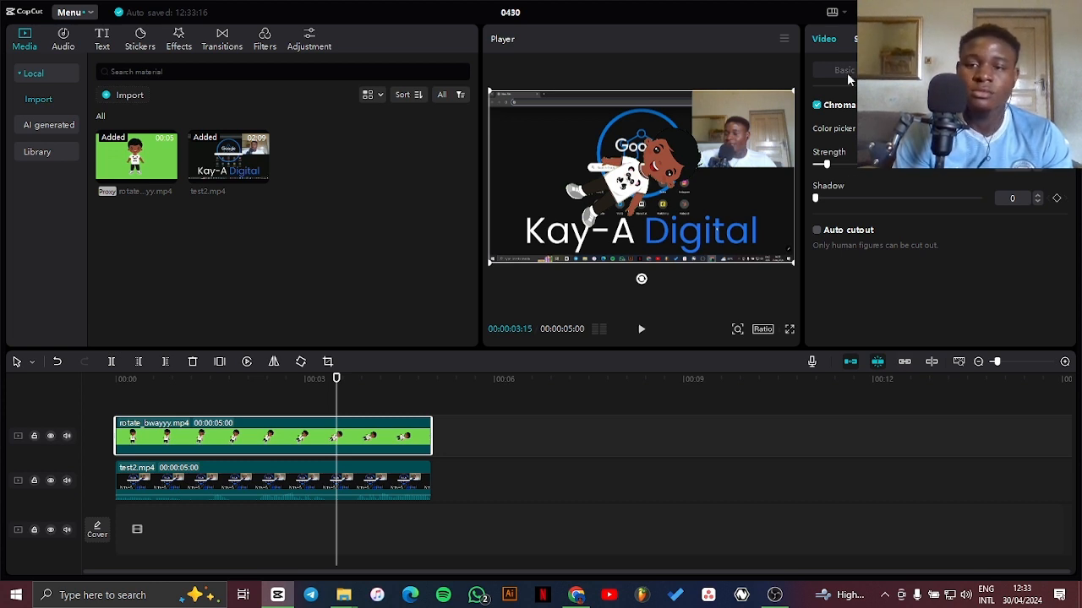
# - Deselect the clip and play the timeline from the beginning to check the keyed boy over test2.mp4
pyautogui.click(372, 395)
pyautogui.press('Home')
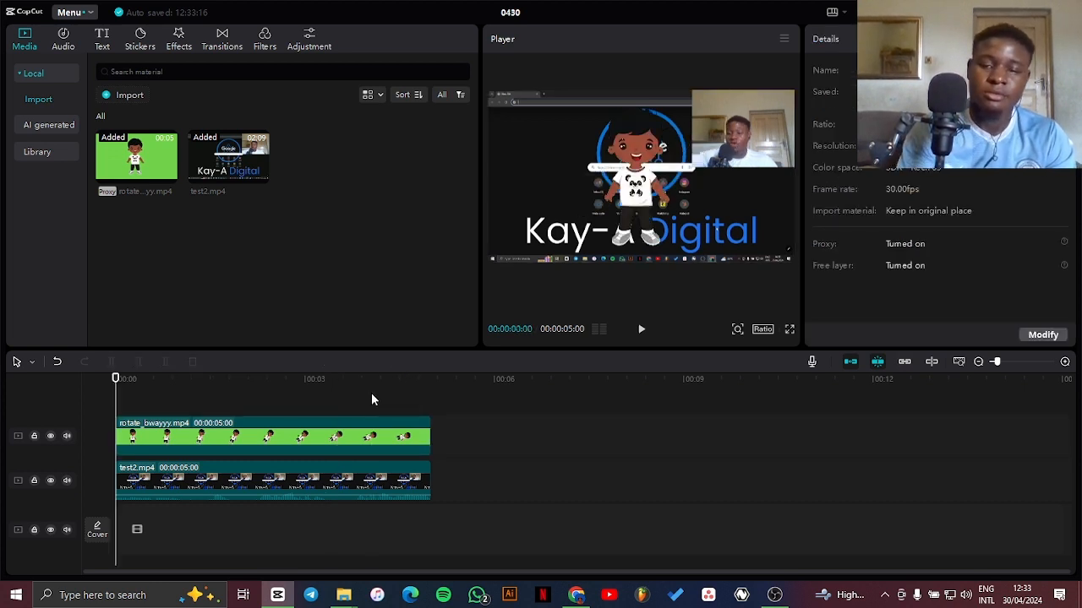
pyautogui.press('space')
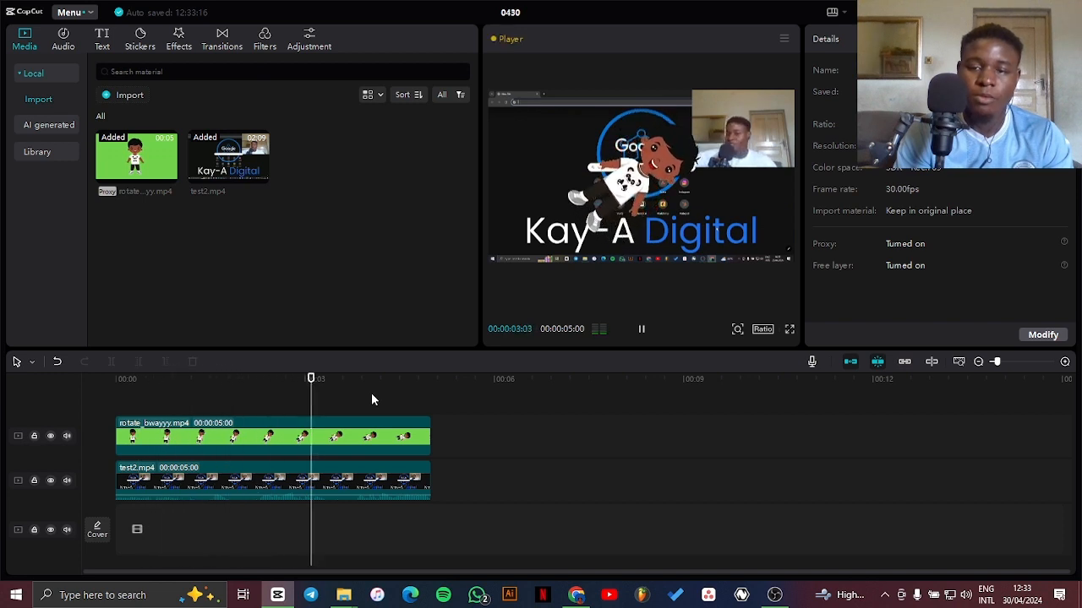
pyautogui.press('space')
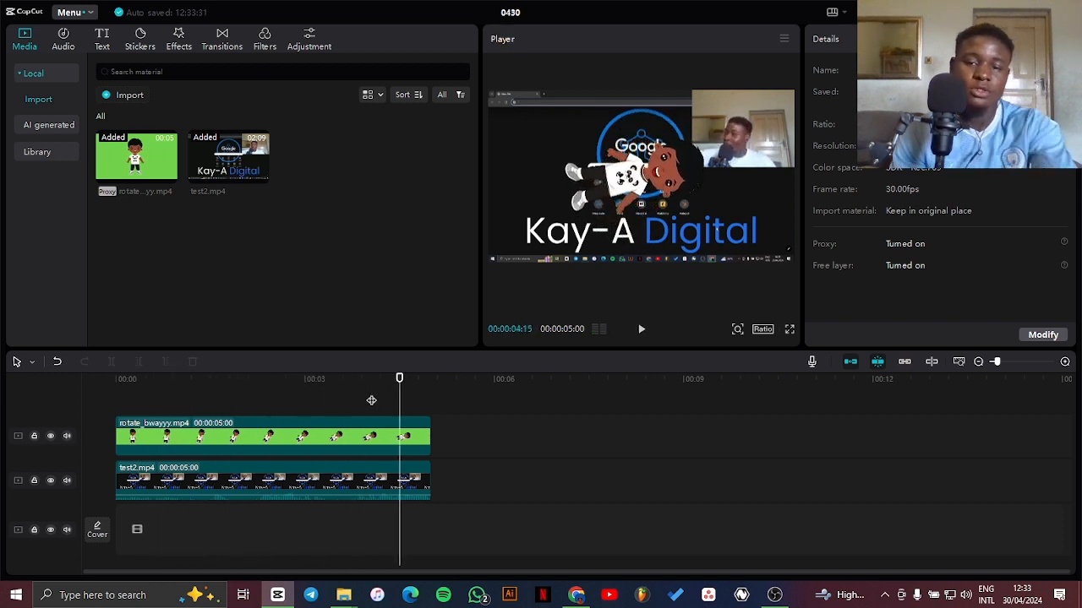